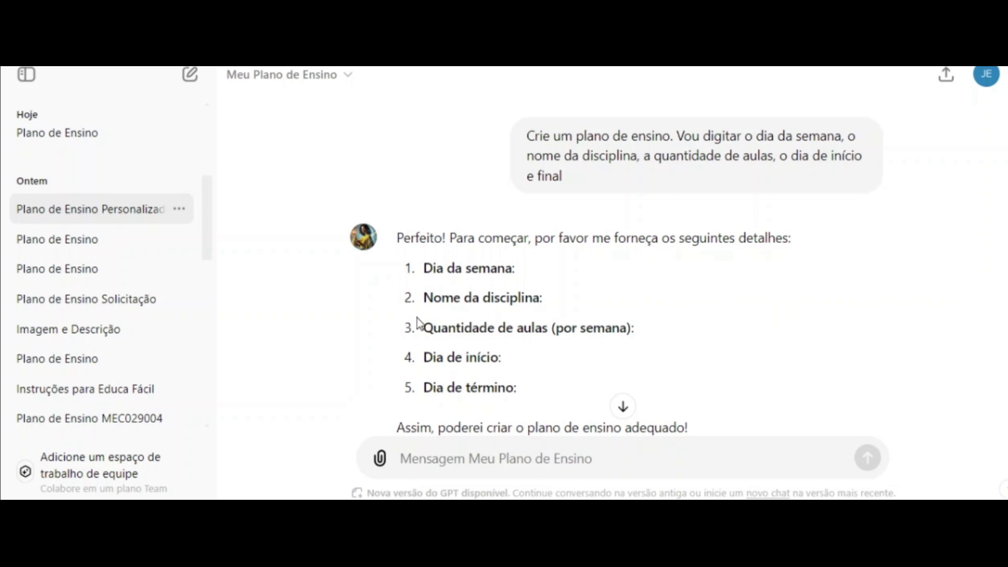
Hide the sidebar, open a new Meu Plano de Ensino chat, and send its first suggested teaching-plan request.
left_click(27, 74)
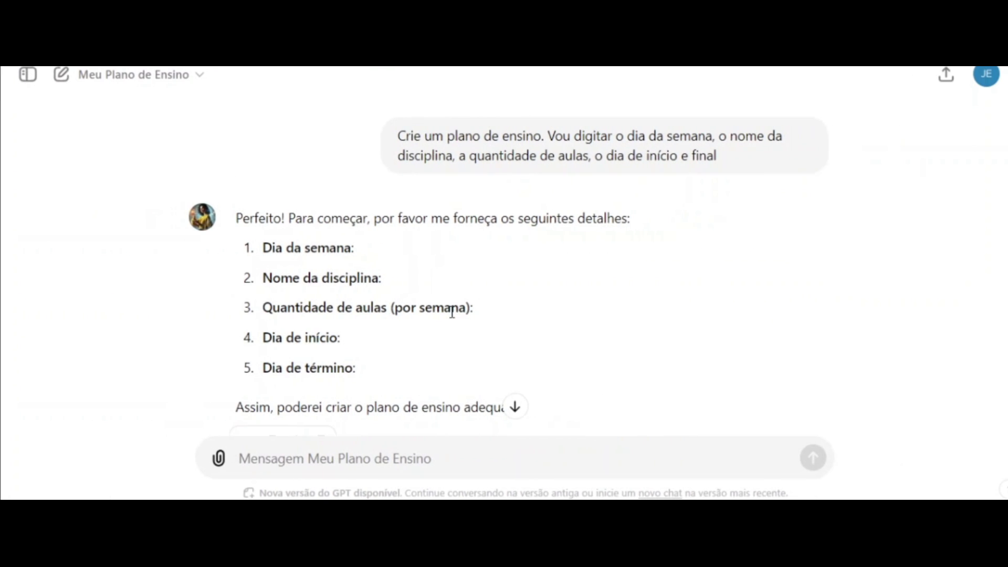
left_click(131, 75)
left_click(139, 113)
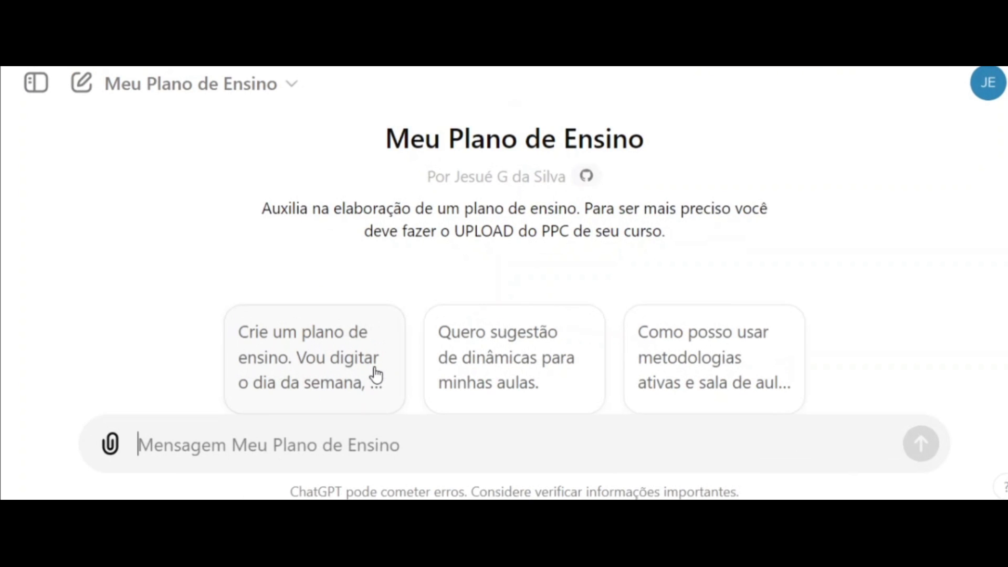
left_click(350, 349)
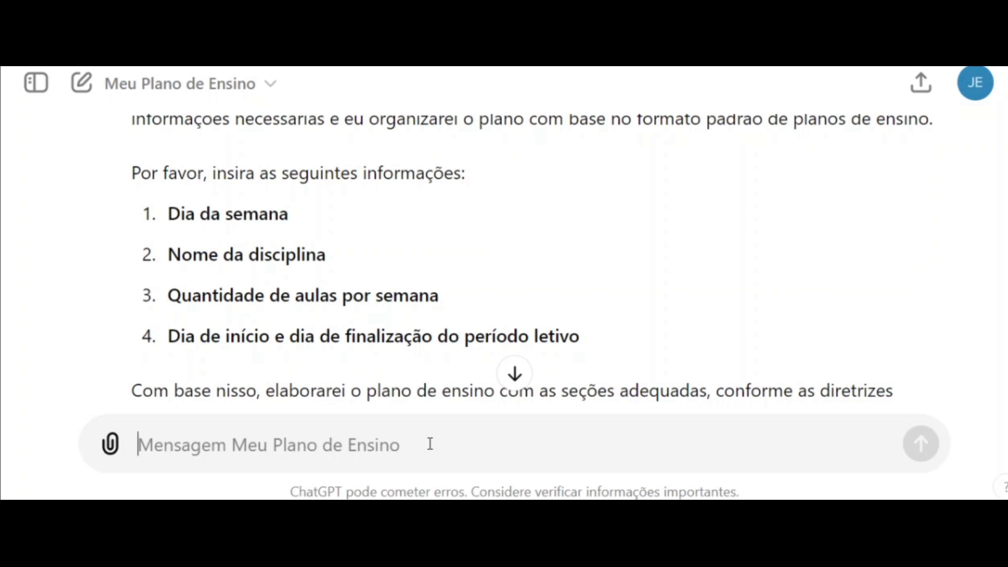
Write the request for Projeto de Instalações de REFRIGERAÇÃO with the teacher's name and 2 weekly class hours.
type("Dis")
type("o")
type("ipina")
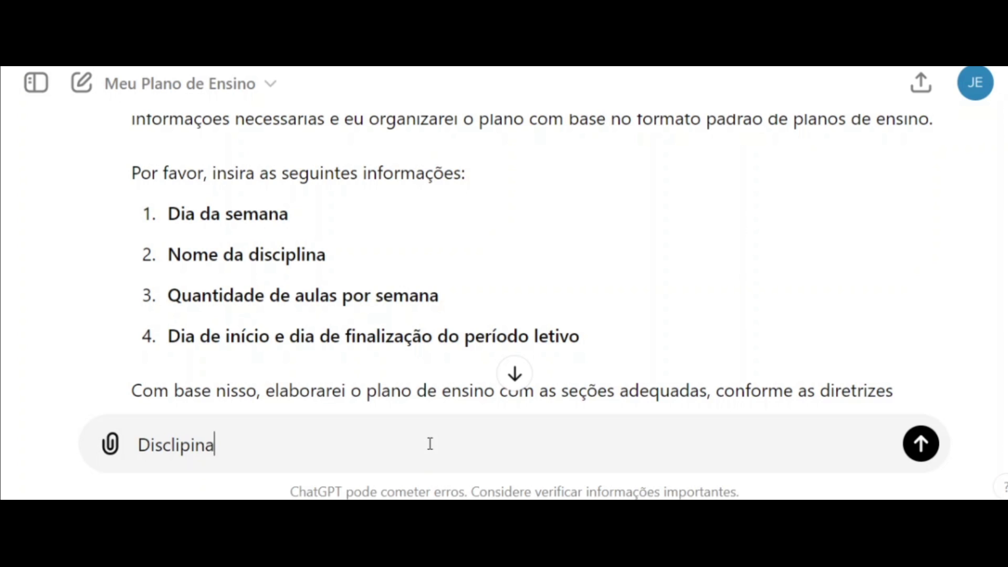
key("BackSpace")
key("BackSpace")
key("BackSpace")
type("pl")
key("BackSpace")
key("BackSpace")
key("BackSpace")
type("pl")
type("Projee")
type("o de ")
type("nstalad")
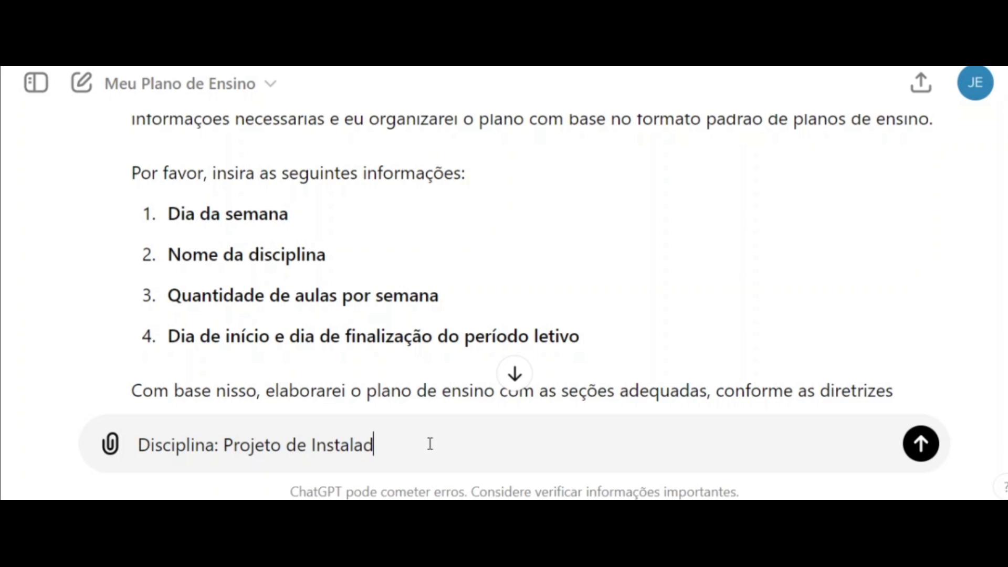
type("ções de REEFRIG")
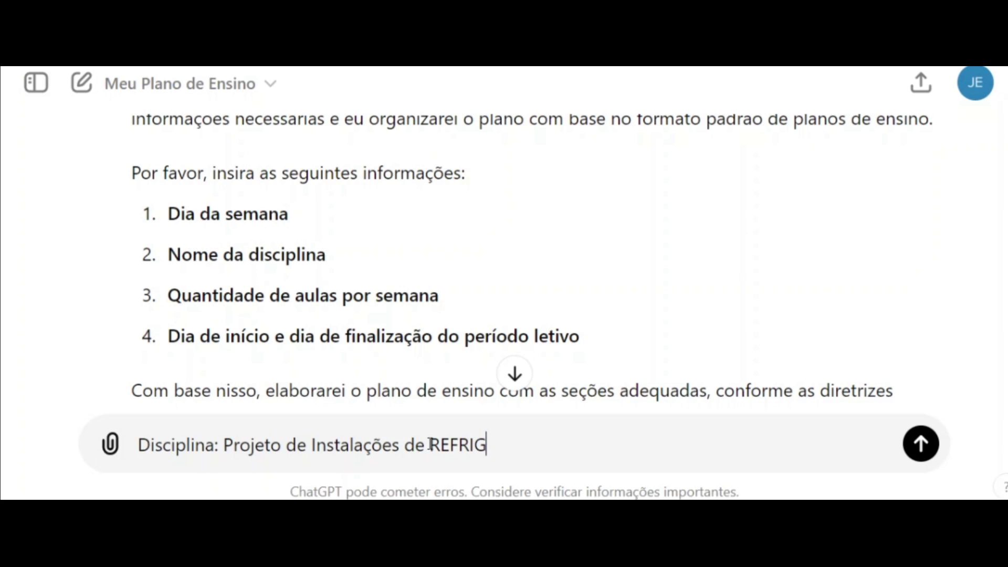
type("ERAÇÃO (pPC),")
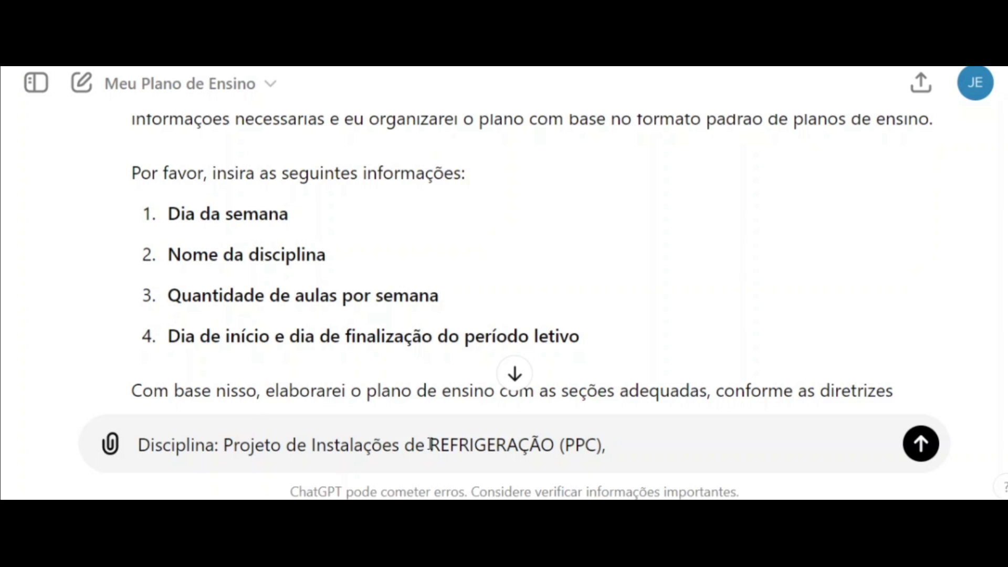
type("rofl")
type("esué Graciliano,")
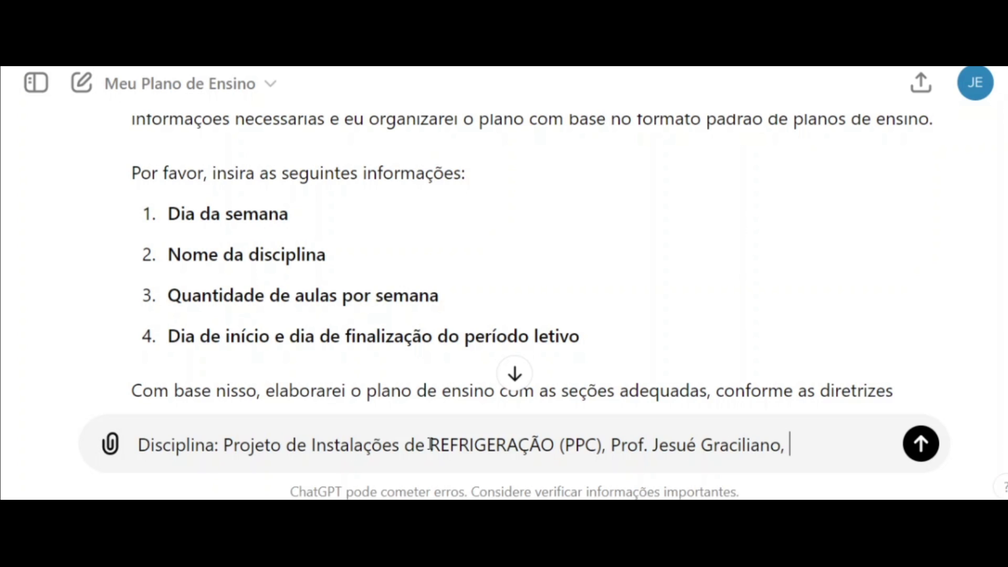
type("2 horas de aula por sema")
type(" co")
key("BackSpace")
key("BackSpace")
key("BackSpace")
Add the term dates through February 2025, 20 weeks, and the Técnico Subsequente de Refrigeração PPC, then send.
type("na começando de")
type(" 1")
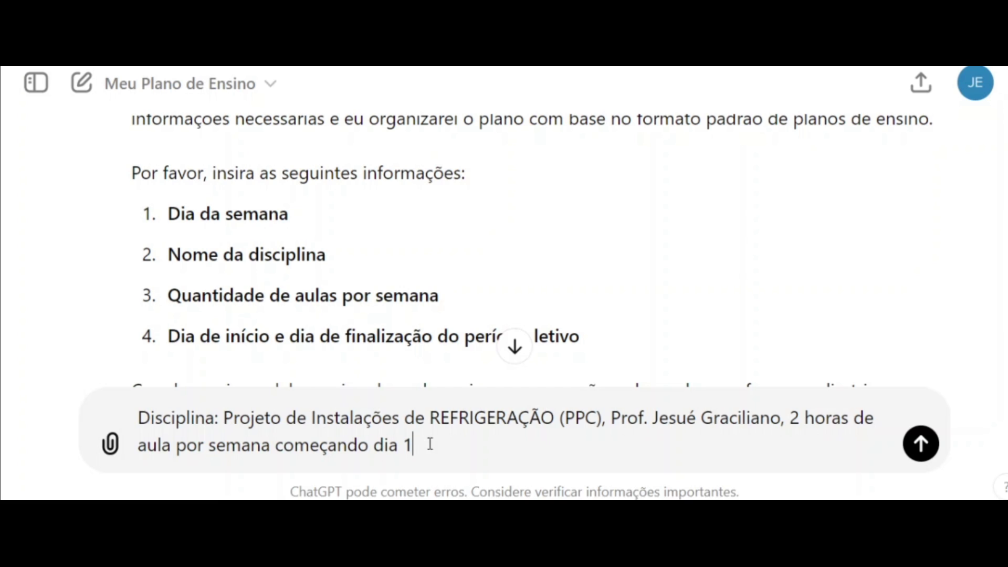
type("6/9/204 até 22")
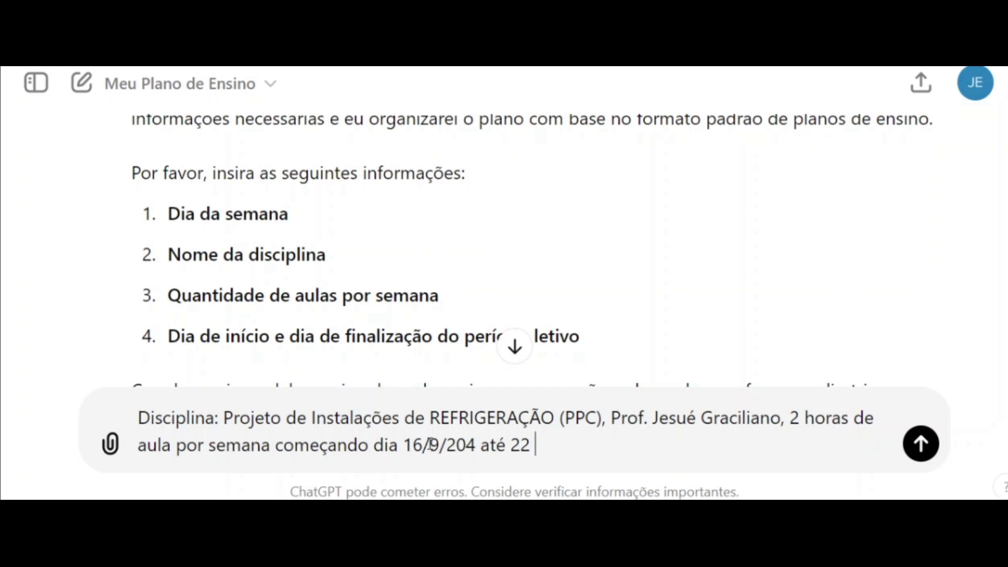
type("12/2024 e")
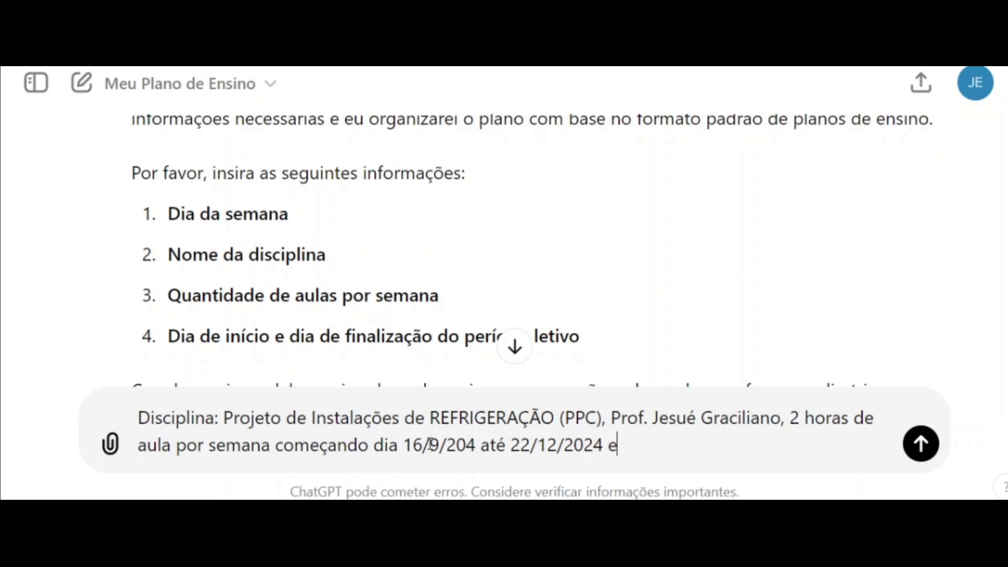
type(" retornad")
type("do em 2")
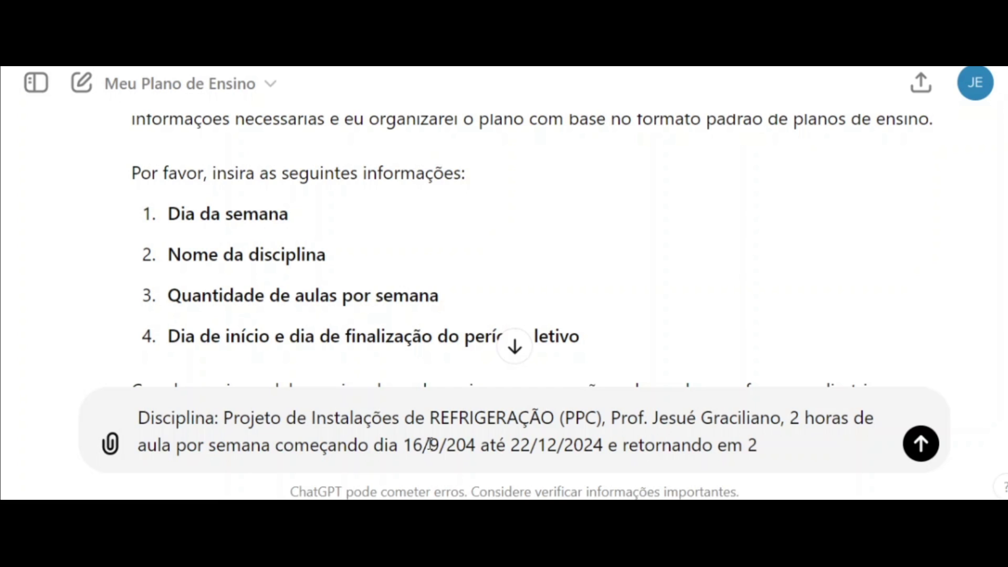
type("5/01/2025 até ")
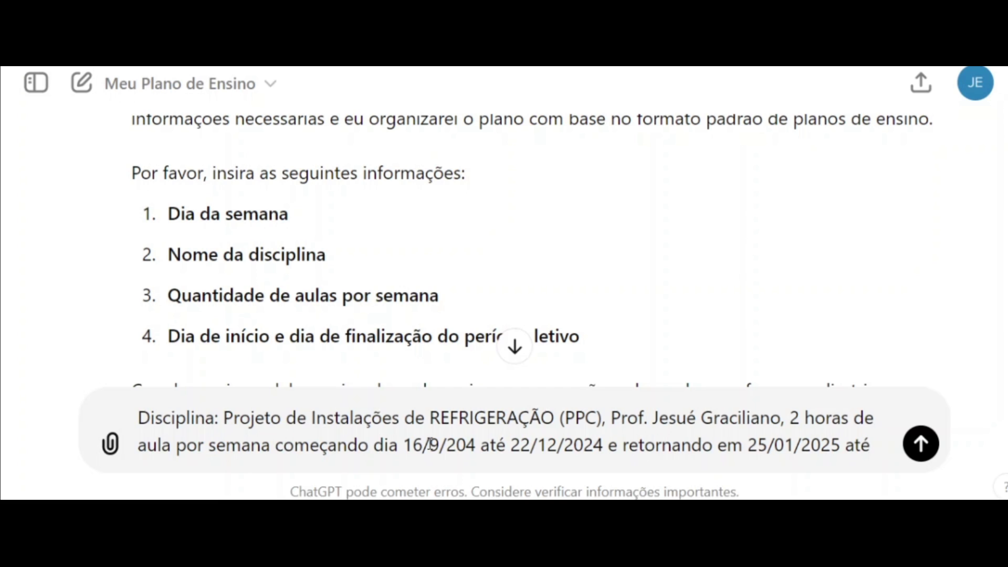
type("5")
key("BackSpace")
type("8 de fevereiro de 2025. São 20 semanas de aula. Use o PPC do curso T")
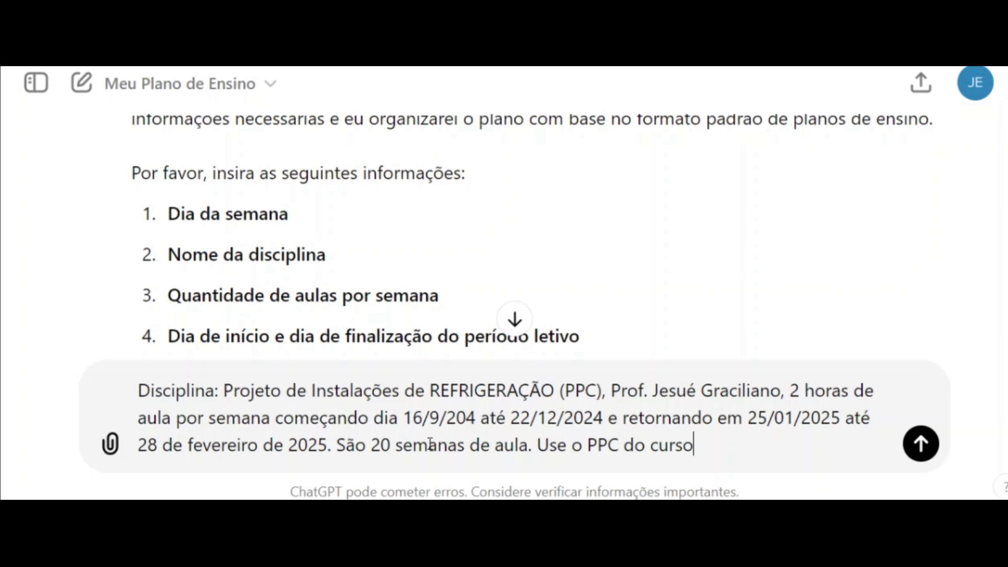
type("ÉCNICO SUBE")
key("BackSpace")
type("S")
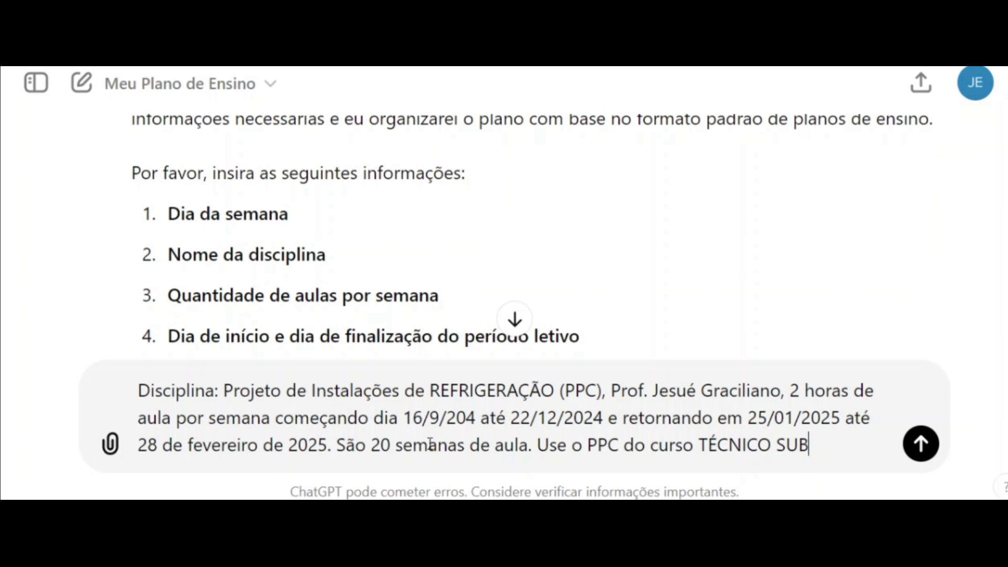
type("EQUENTE DE REFR")
key("BackSpace")
type("FRIGERAÇÃ")
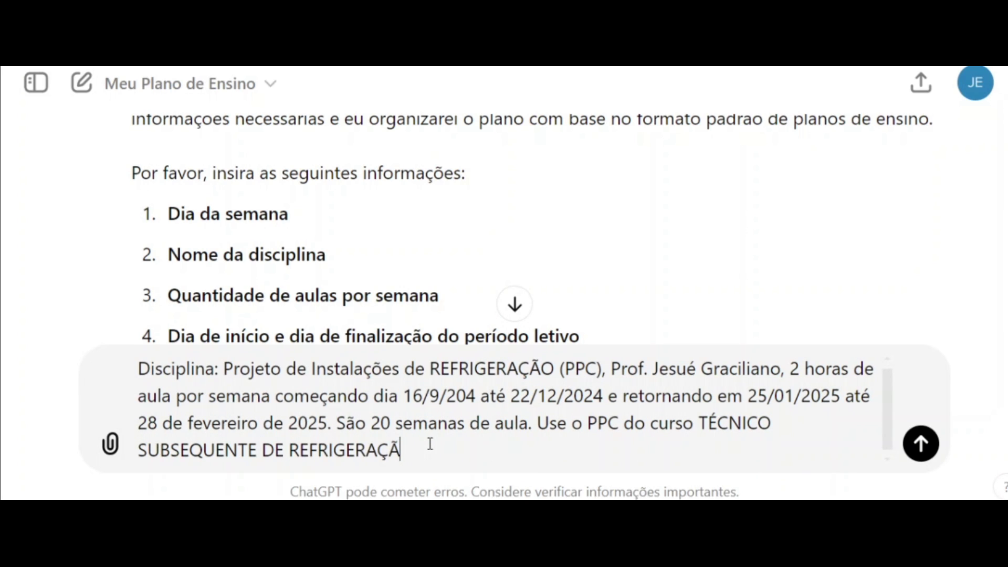
type("O.")
key("Return")
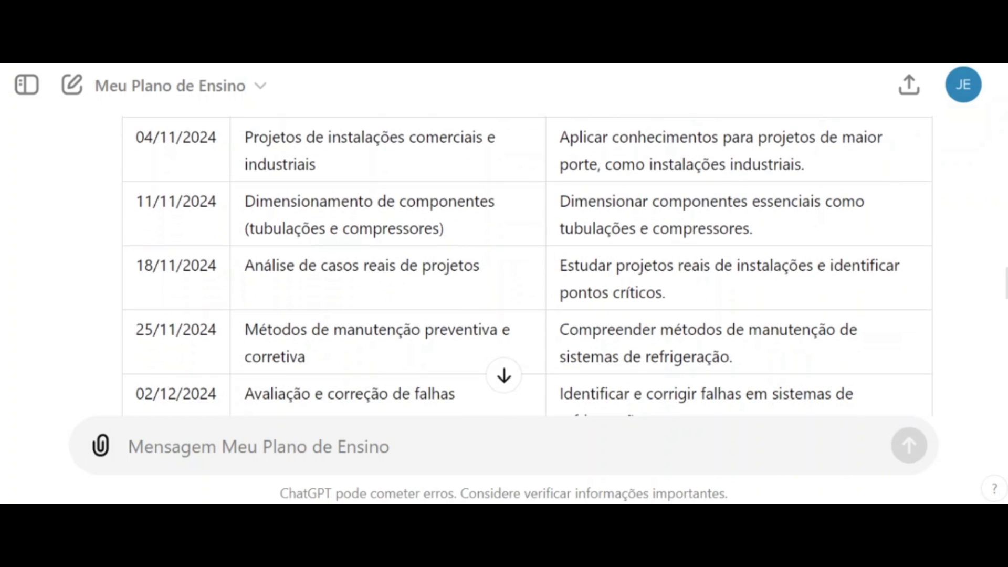
Read the generated plan down to the Avaliação split of 40% practical, 30% theory, 30% final project.
scroll(527, 260, "down", 1)
scroll(528, 266, "down", 1)
scroll(527, 266, "down", 2)
scroll(527, 266, "down", 2)
scroll(527, 266, "down", 1)
scroll(527, 267, "down", 1)
scroll(527, 266, "down", 2)
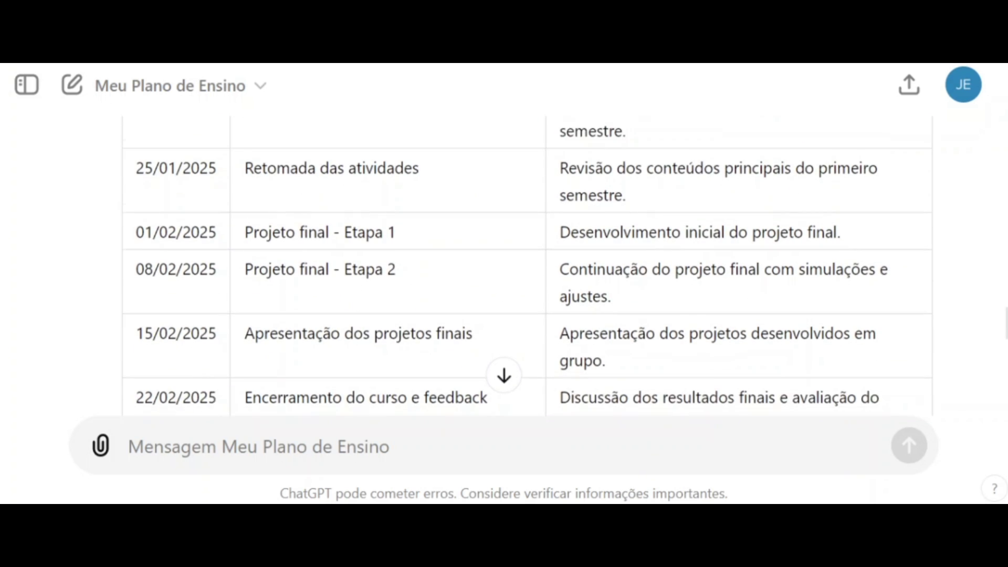
scroll(527, 266, "down", 2)
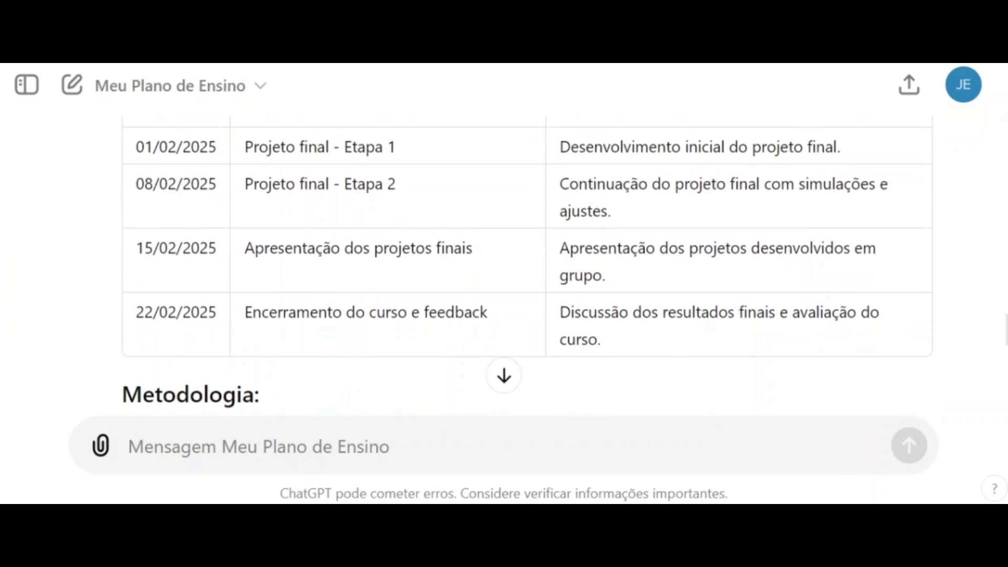
scroll(528, 266, "down", 1)
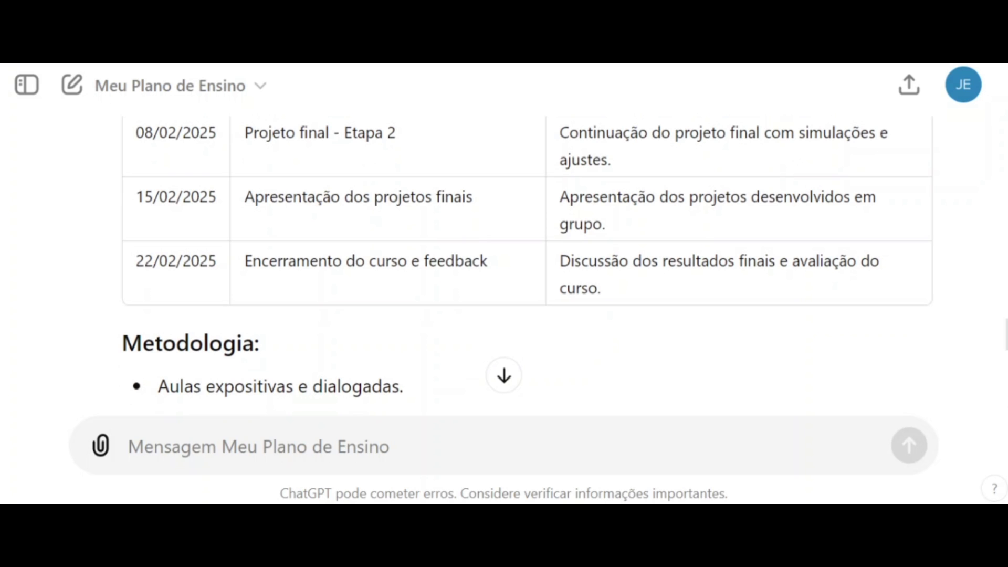
scroll(637, 370, "down", 2)
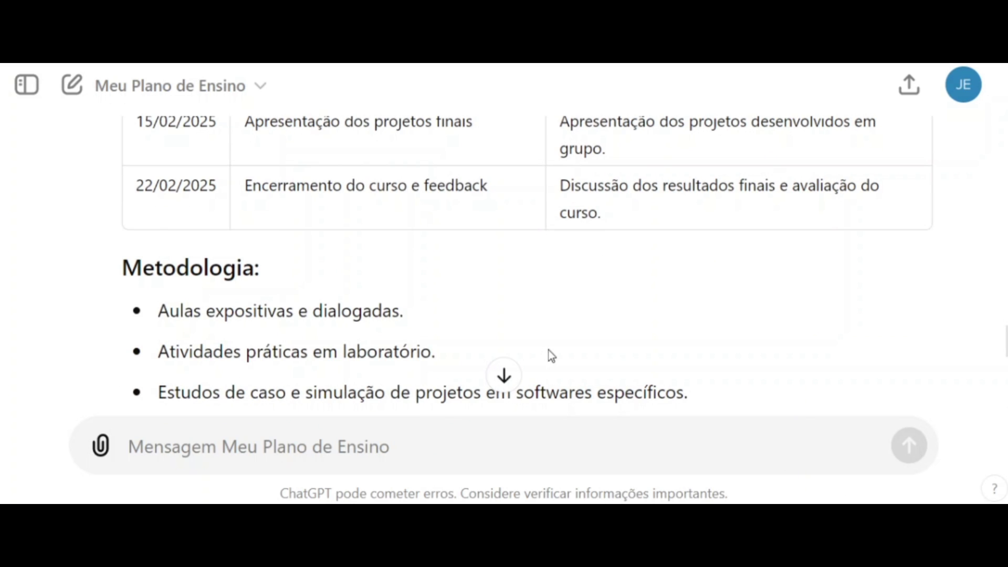
scroll(549, 352, "down", 3)
scroll(576, 328, "down", 2)
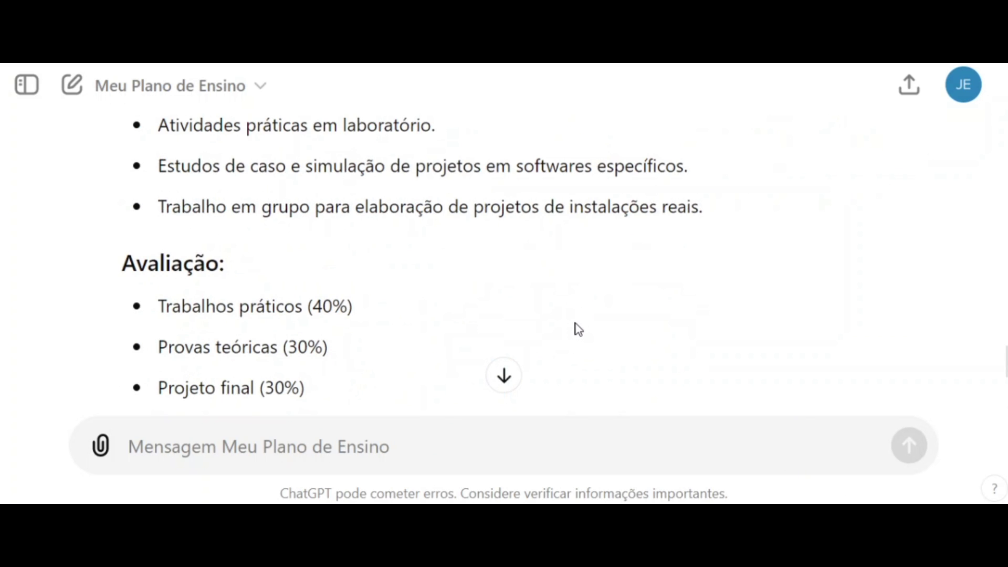
scroll(584, 294, "down", 4)
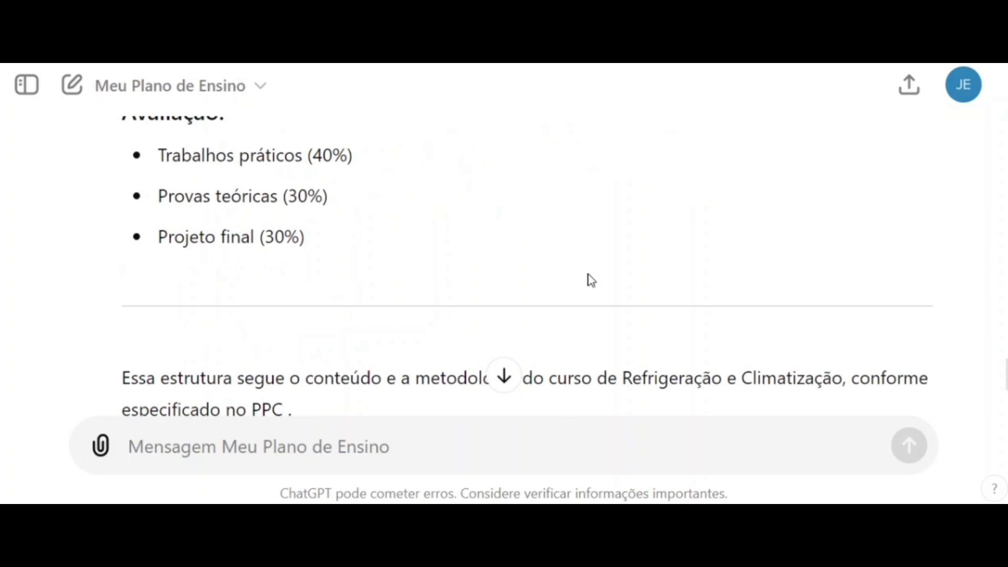
scroll(588, 275, "down", 3)
scroll(587, 276, "up", 4)
scroll(587, 276, "up", 2)
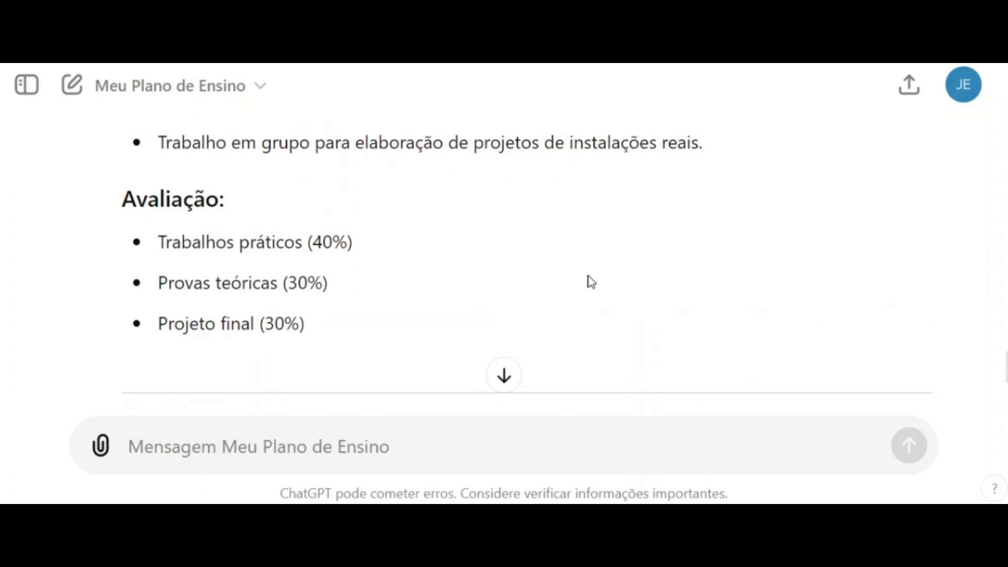
left_click(335, 454)
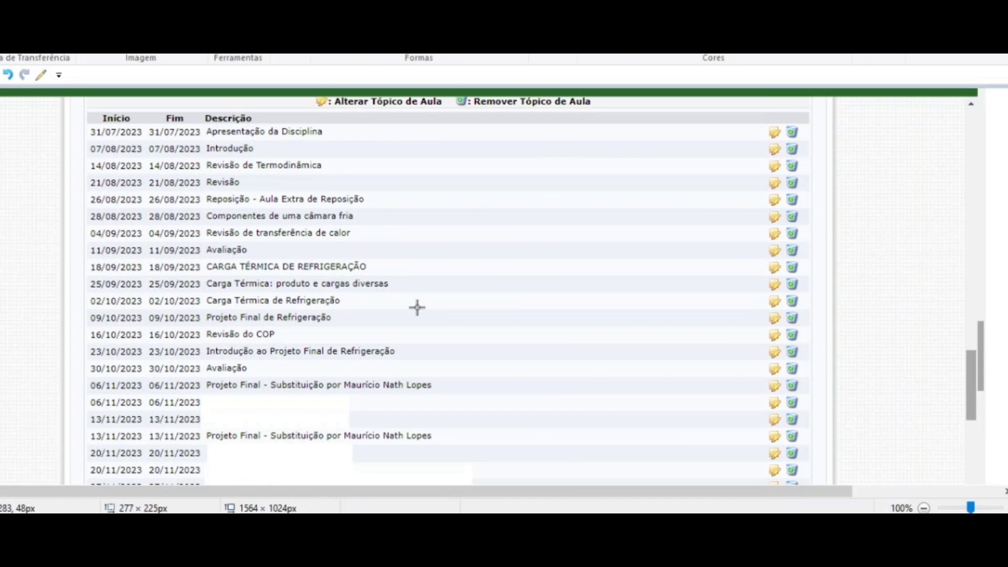
Select the dated class-topic table in the Paint screenshot, undoing an accidental stretch and zooming out first.
left_click_drag(486, 483, 505, 482)
scroll(447, 284, "down", 3)
scroll(591, 324, "down", 1)
left_click_drag(505, 361, 514, 398)
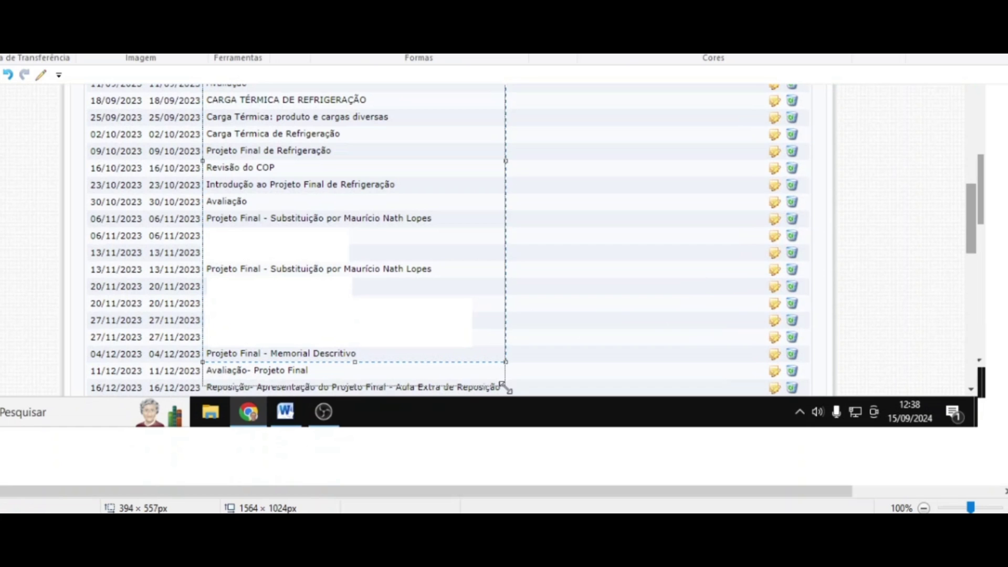
key("ctrl+z")
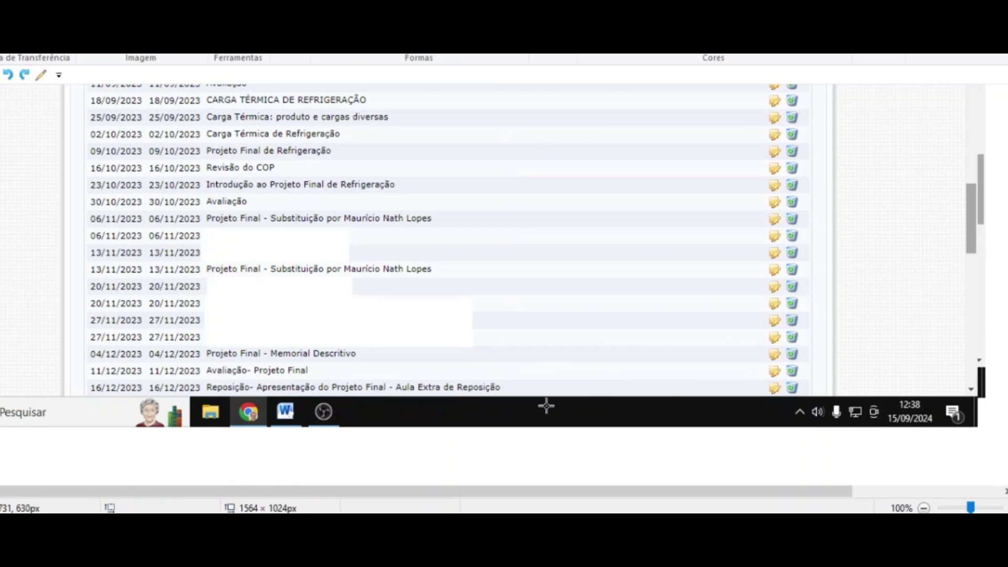
left_click(923, 508)
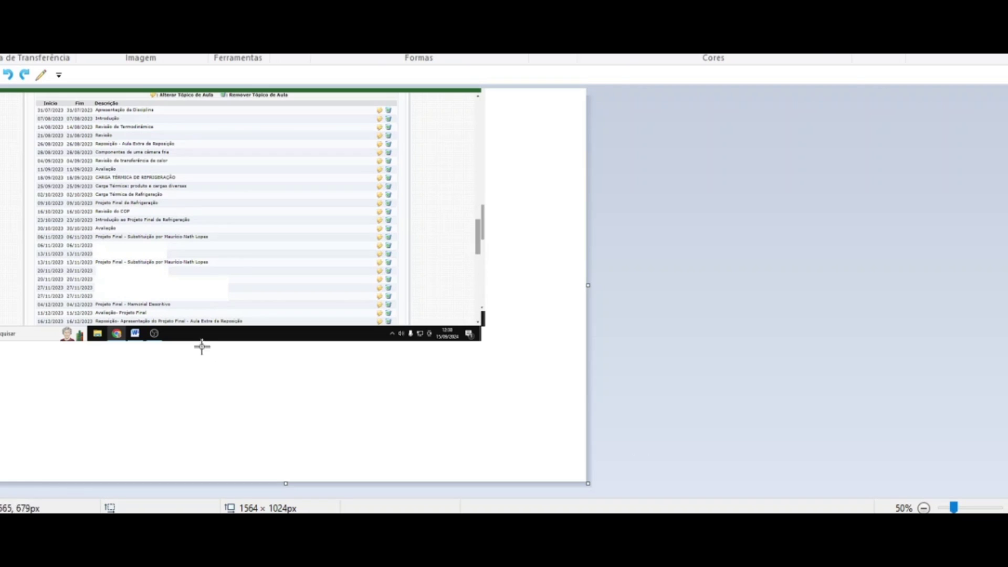
left_click_drag(251, 324, 94, 107)
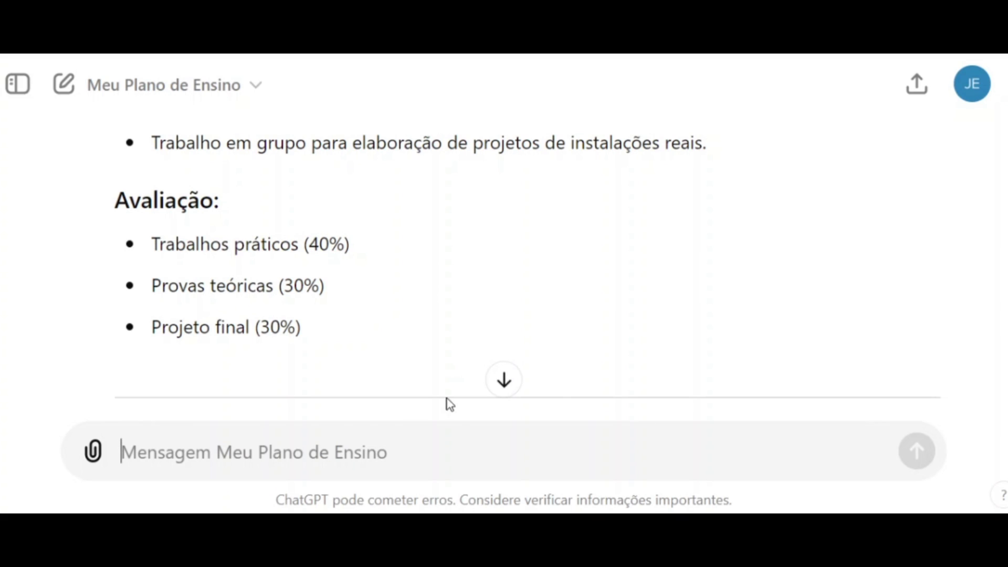
Send 'refaça considerando a sequencia:' together with the pasted schedule image.
type("refaça co")
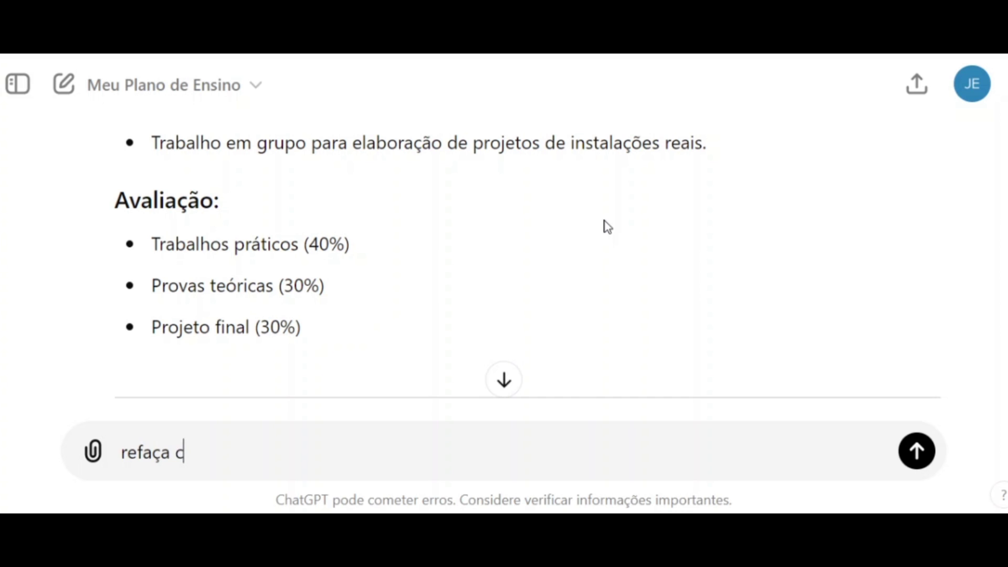
type("nsiderando a sequencia:")
key("ctrl+v")
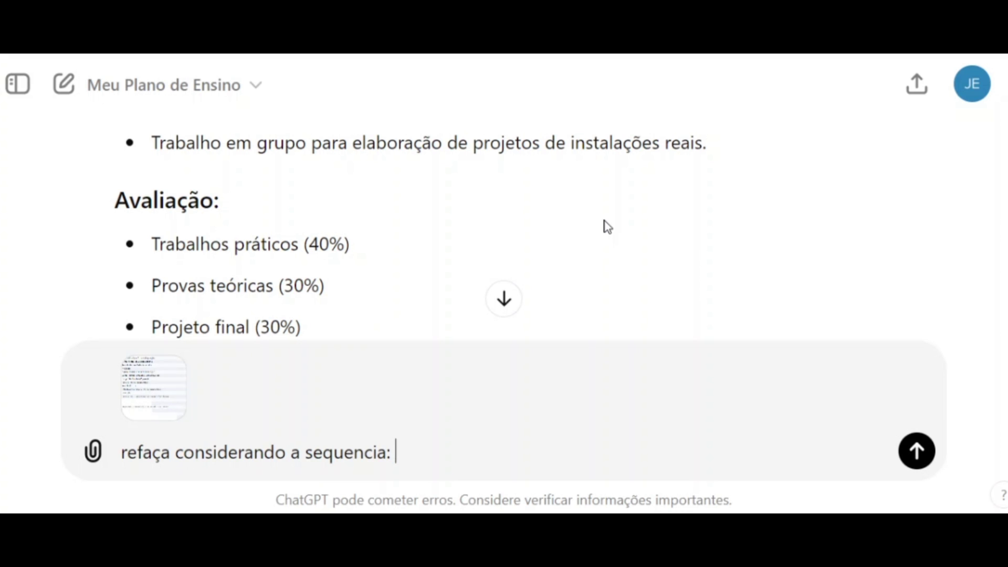
key("Return")
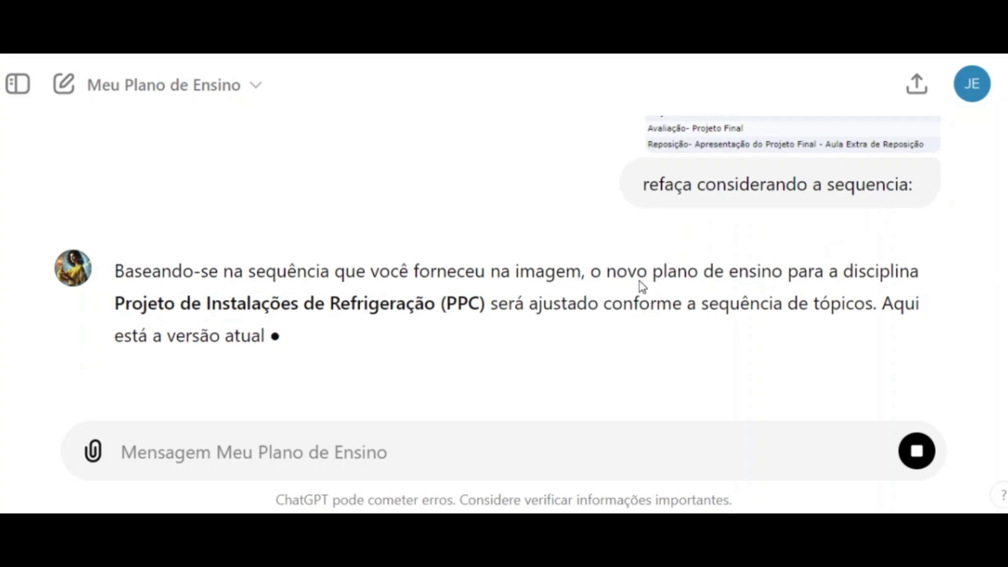
Scroll through the revised 20-week plan to its schedule ending 22/02/2025.
scroll(598, 274, "up", 3)
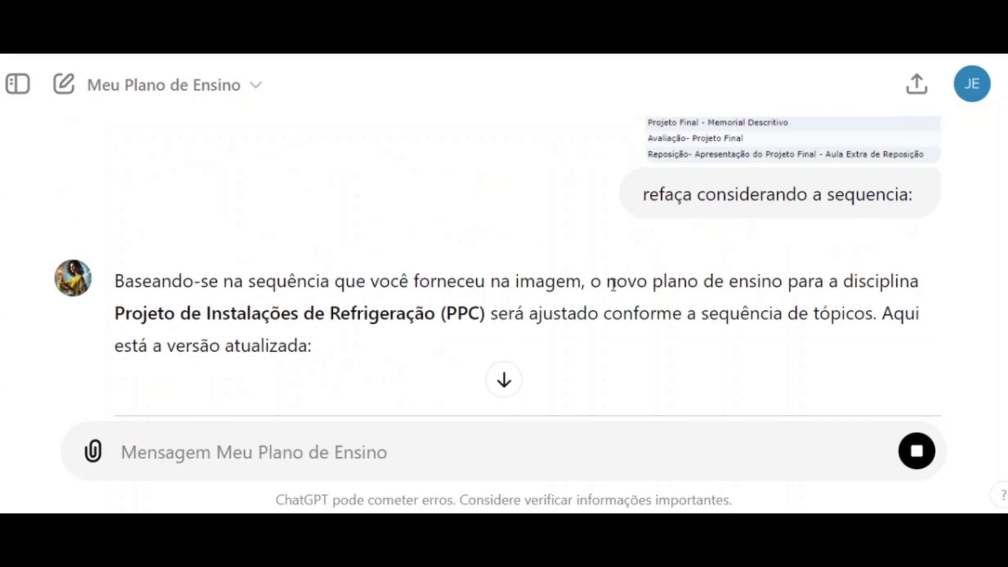
scroll(612, 284, "down", 3)
scroll(613, 287, "down", 2)
scroll(617, 292, "down", 1)
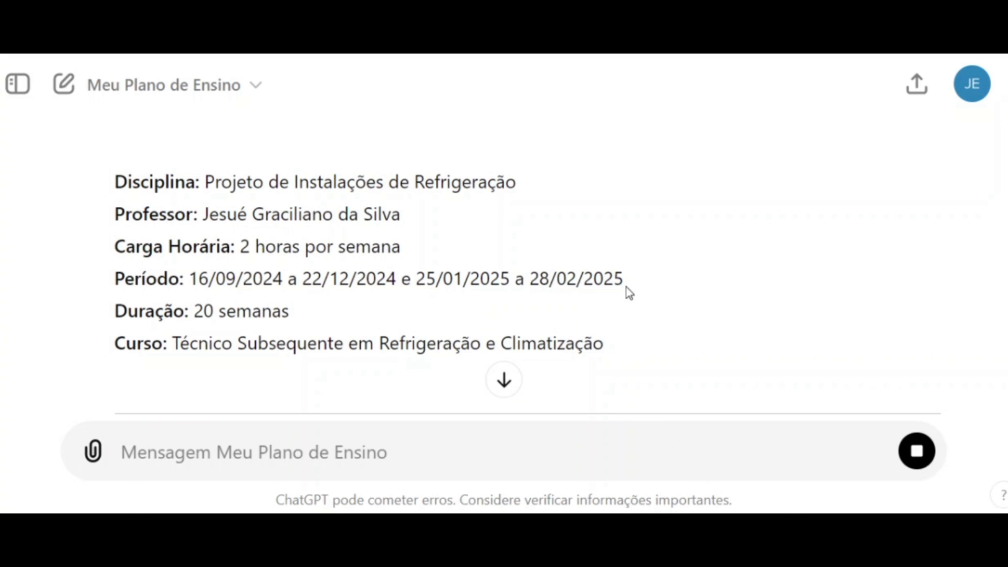
scroll(628, 294, "down", 1)
scroll(625, 287, "down", 3)
scroll(625, 286, "down", 2)
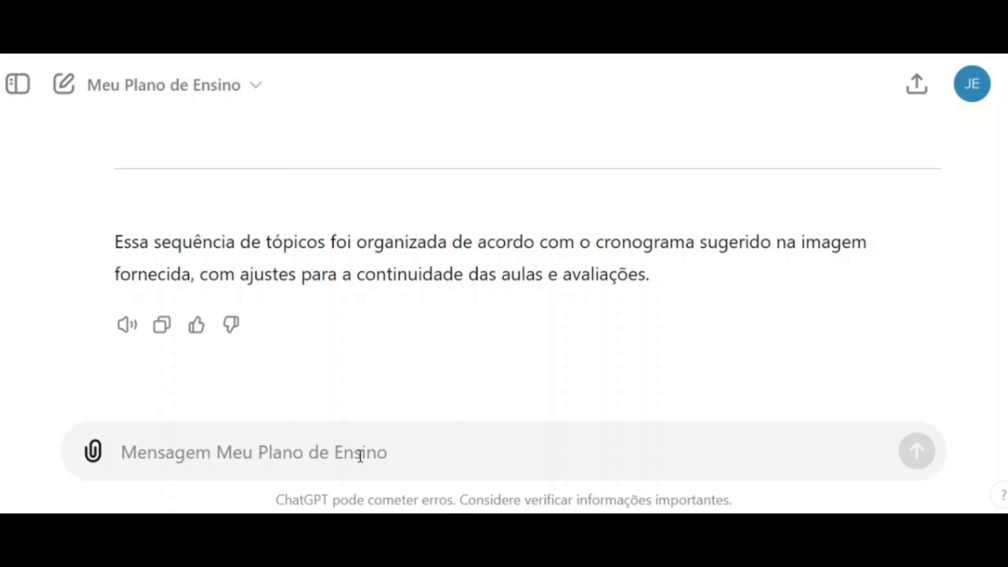
Send a note that bibliographic references are missing and review the returned basic and complementary lists.
type("R")
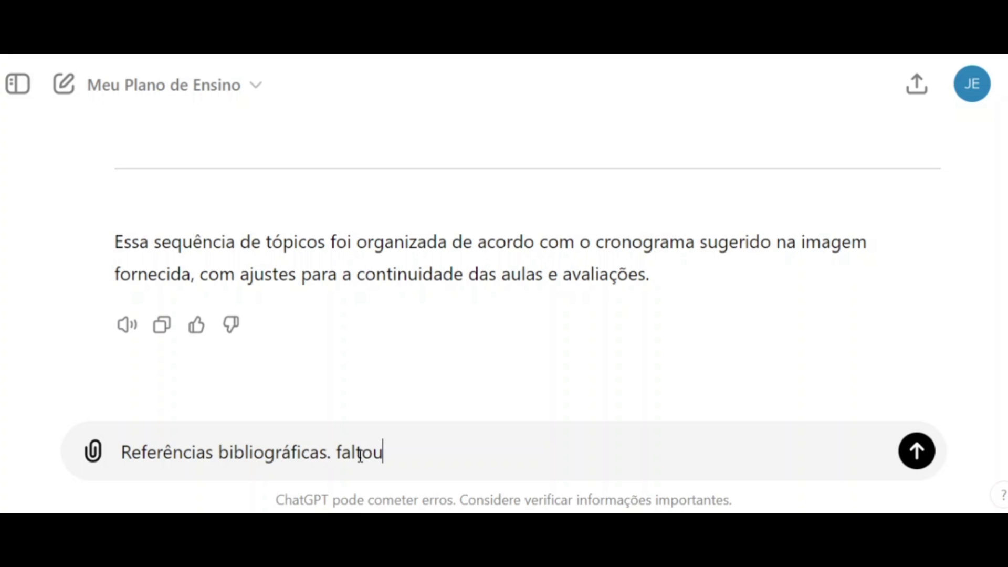
key("Return")
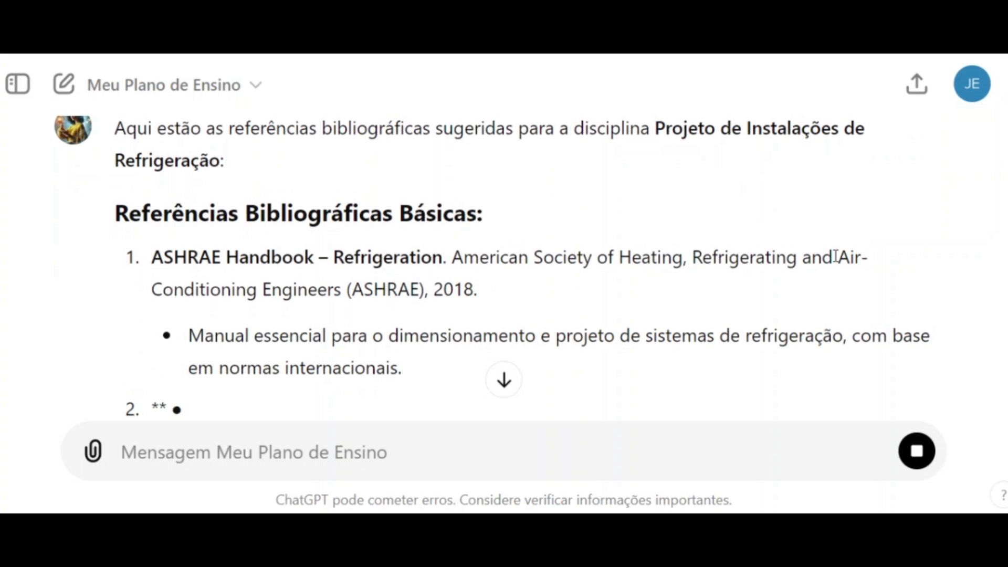
scroll(790, 262, "down", 3)
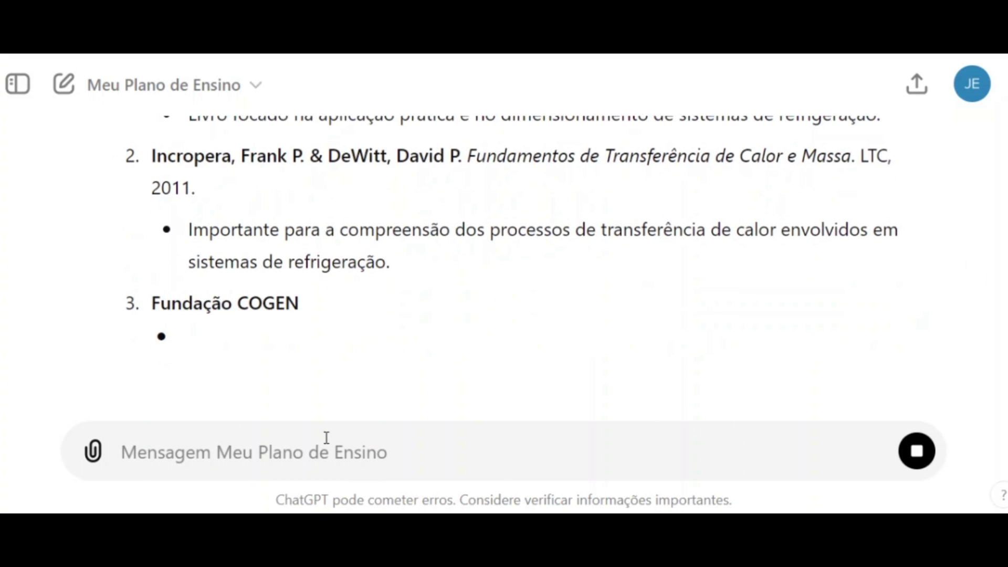
Begin the follow-up 'Poderias usar as refer…' asking the GPT to use the PPC references.
type("Poderias")
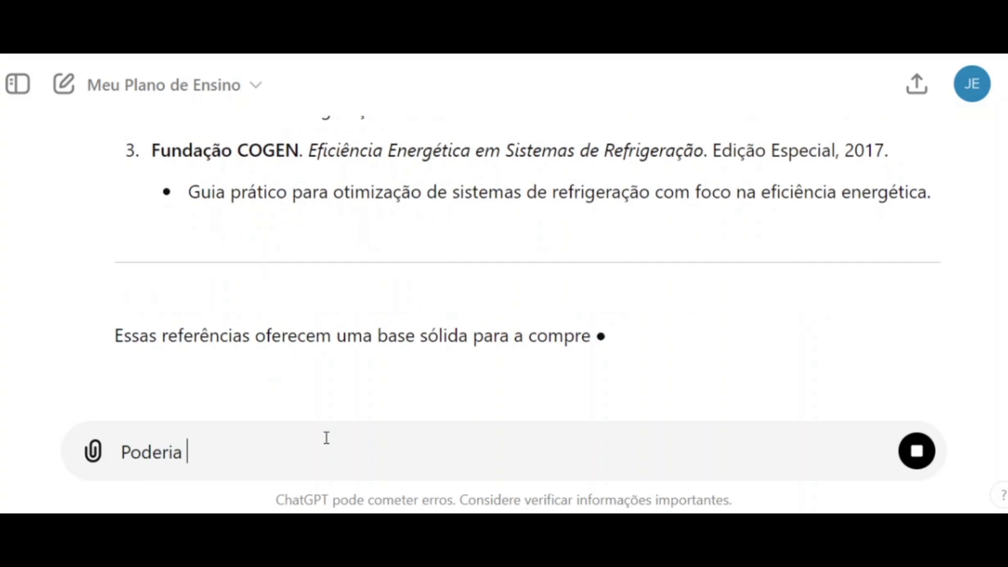
key("BackSpace")
type("s usar as refer")
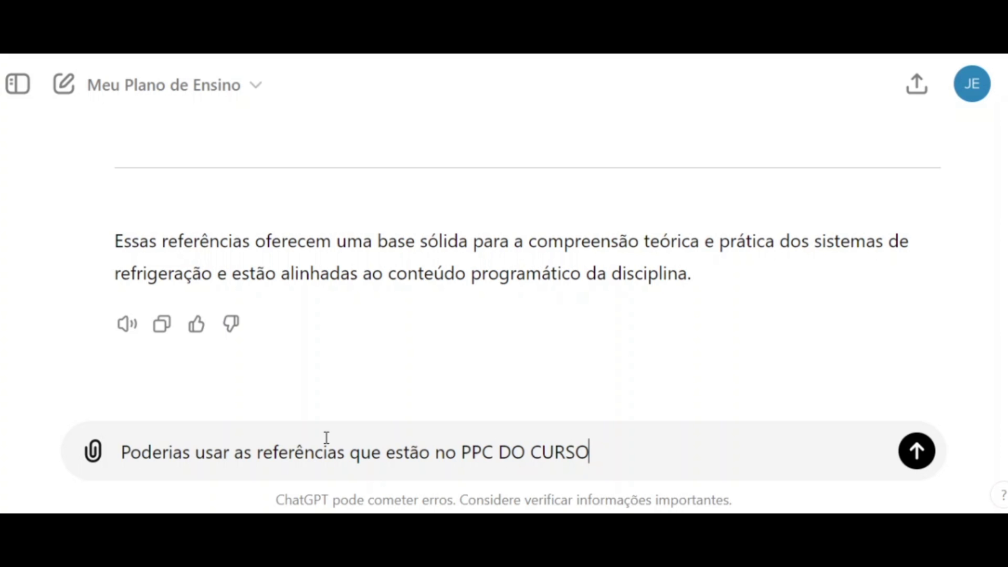
Send the request to use the PPC references and review the new three basic and three complementary references.
key("Return")
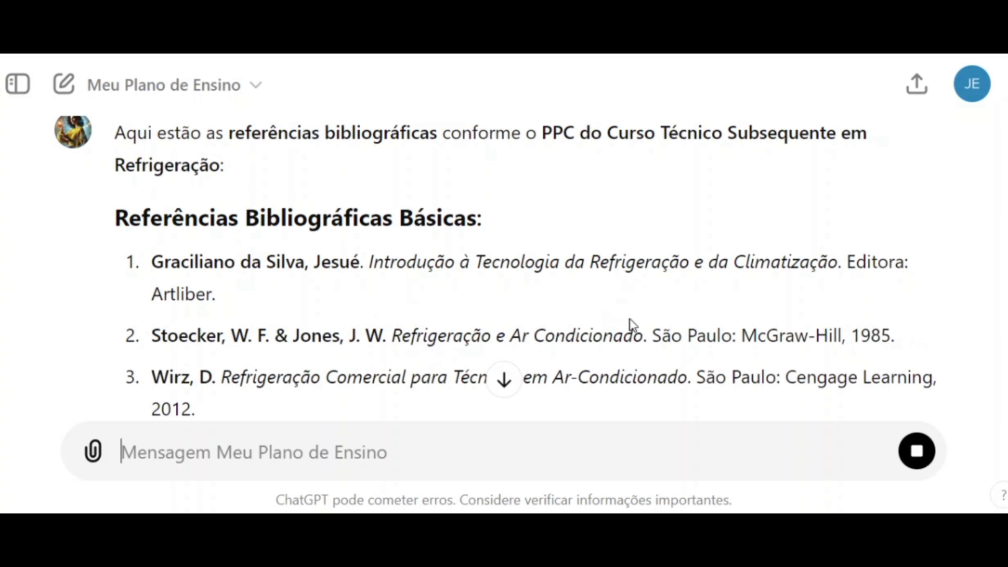
scroll(702, 262, "down", 2)
scroll(720, 286, "down", 1)
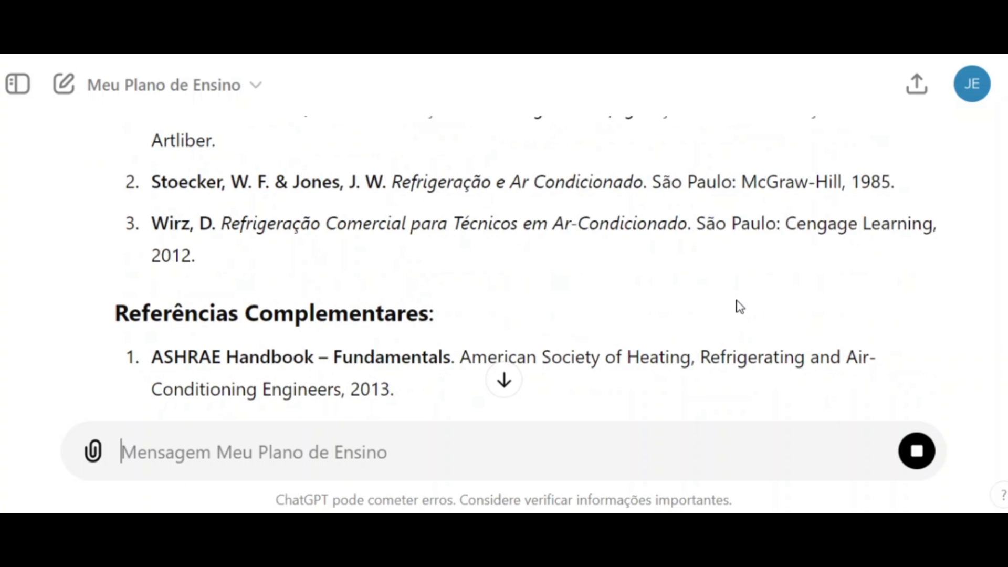
scroll(740, 307, "down", 1)
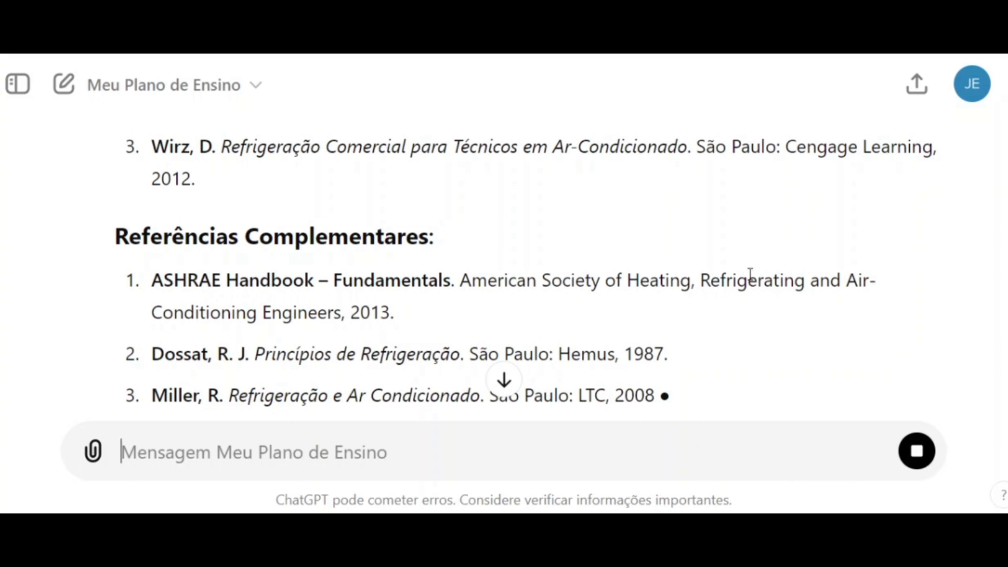
scroll(742, 252, "down", 3)
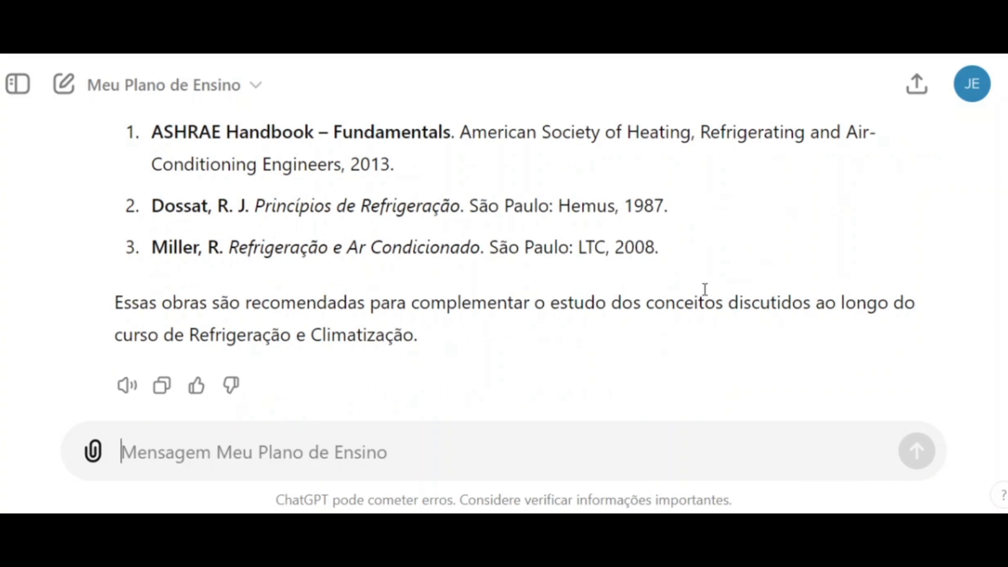